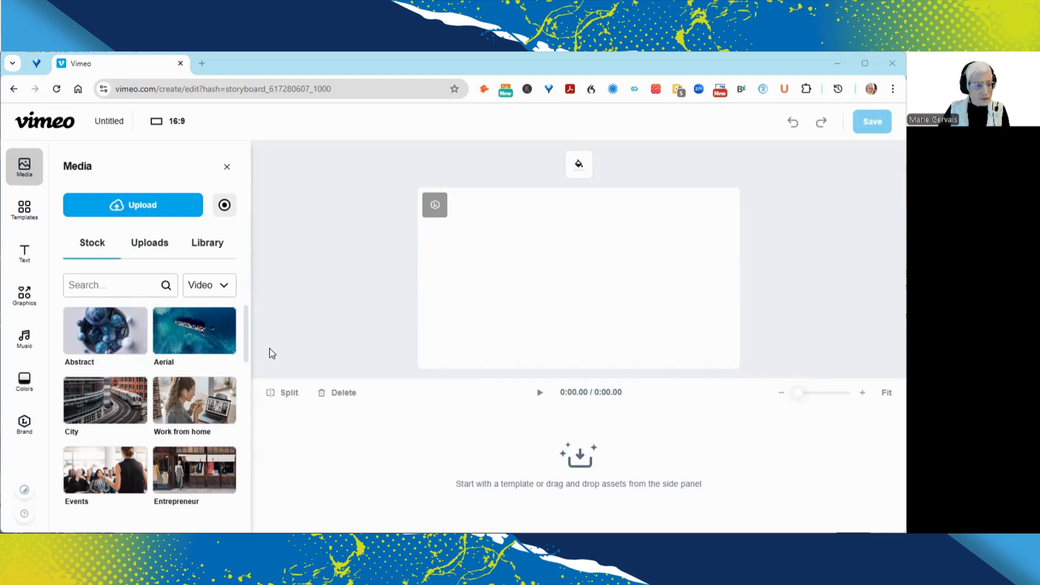
Step: Browse the stock video categories and search the stock videos for "communicate"
scroll(204, 372, down, 4)
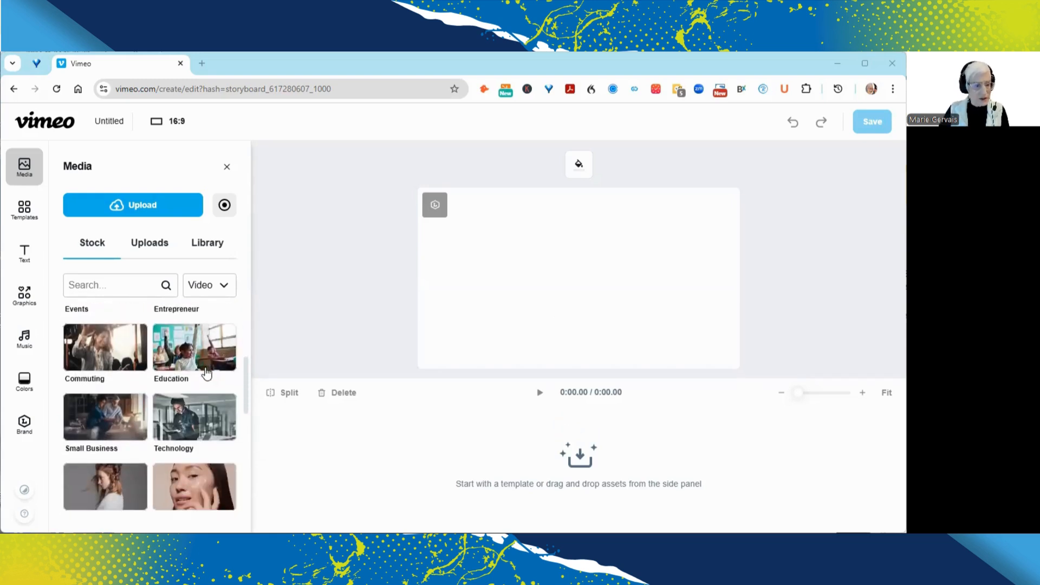
scroll(206, 373, down, 3)
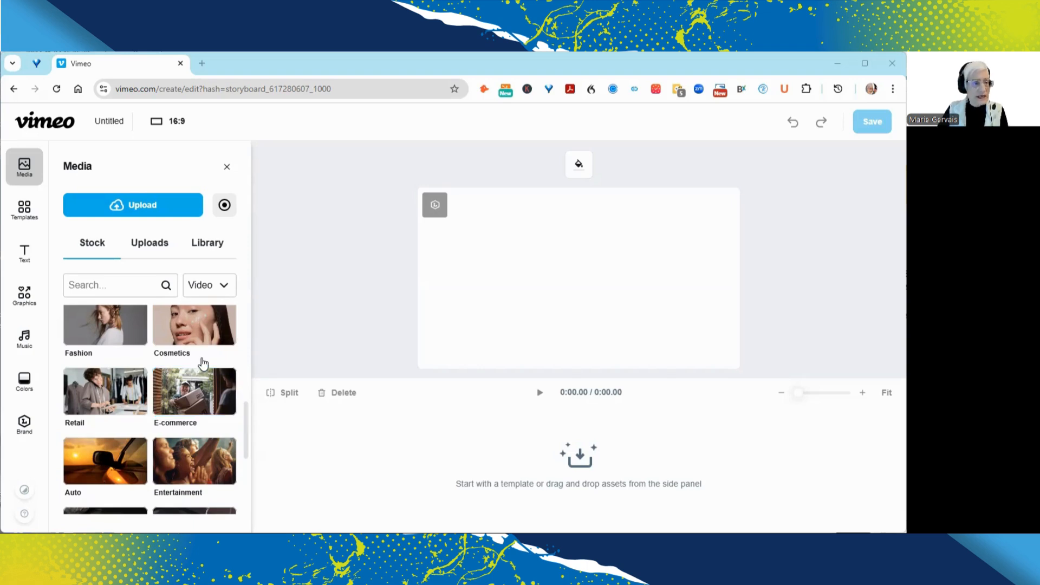
click(116, 286)
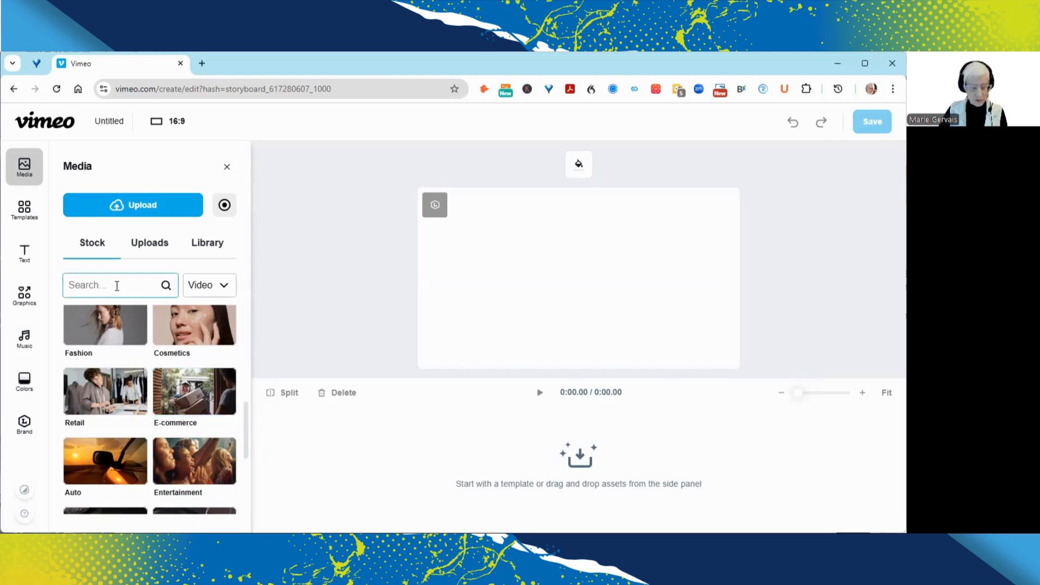
text(comm)
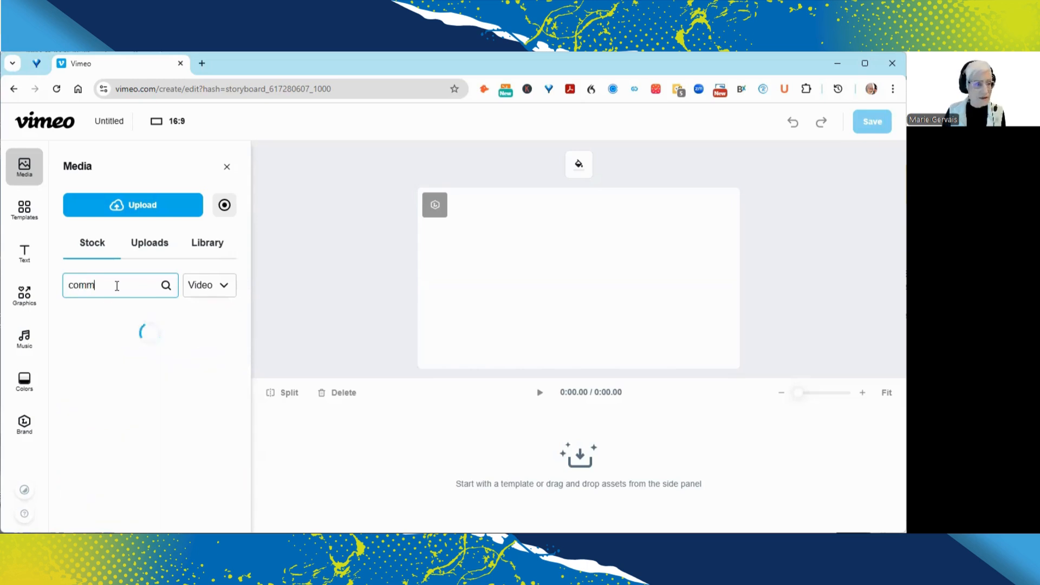
text(unicate)
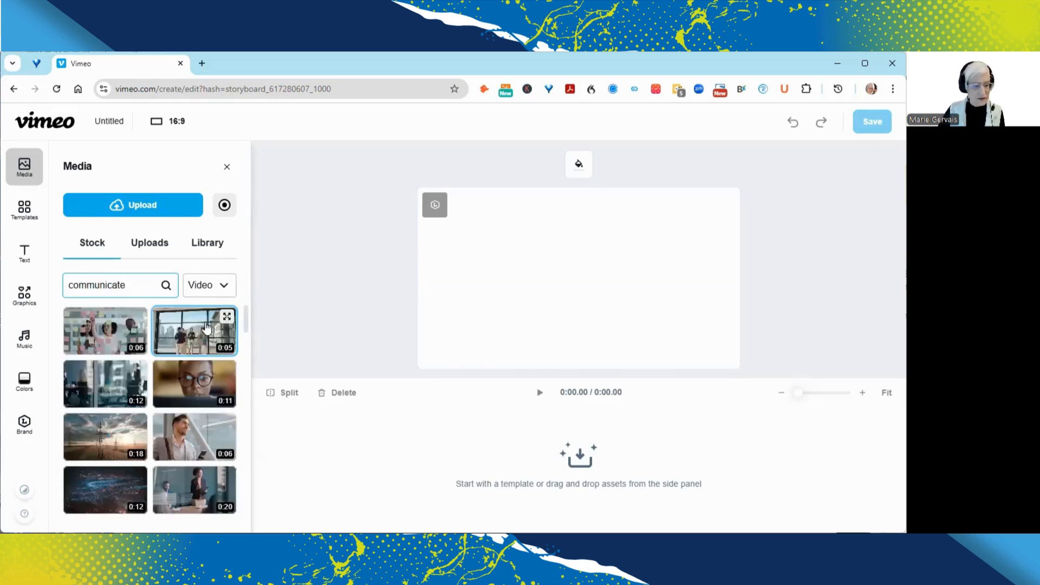
Step: Add the 7-second stock clip of the older couple in the kitchen to the project as the first clip
scroll(211, 338, down, 3)
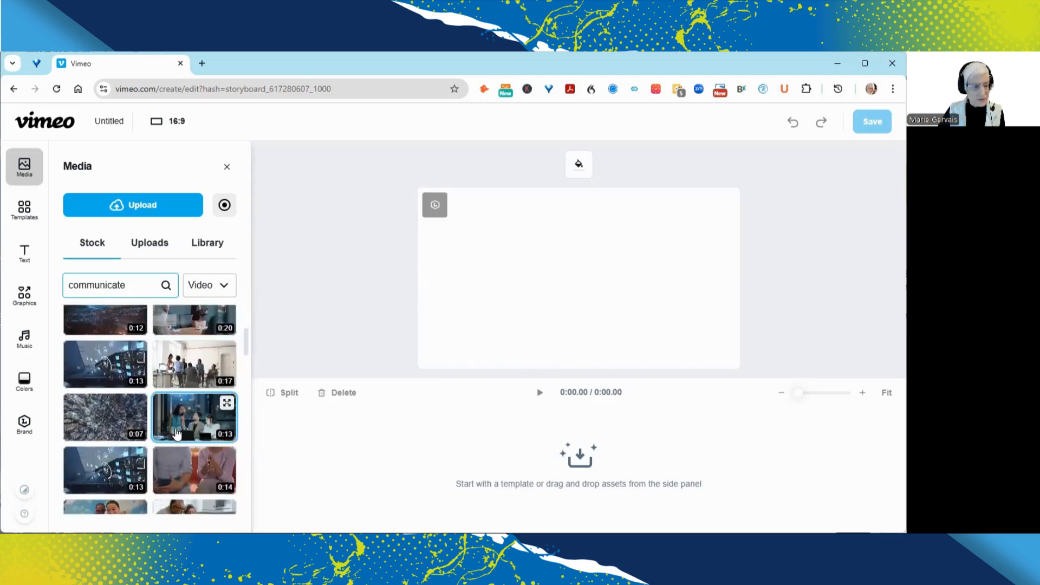
scroll(227, 415, down, 1)
scroll(175, 434, down, 1)
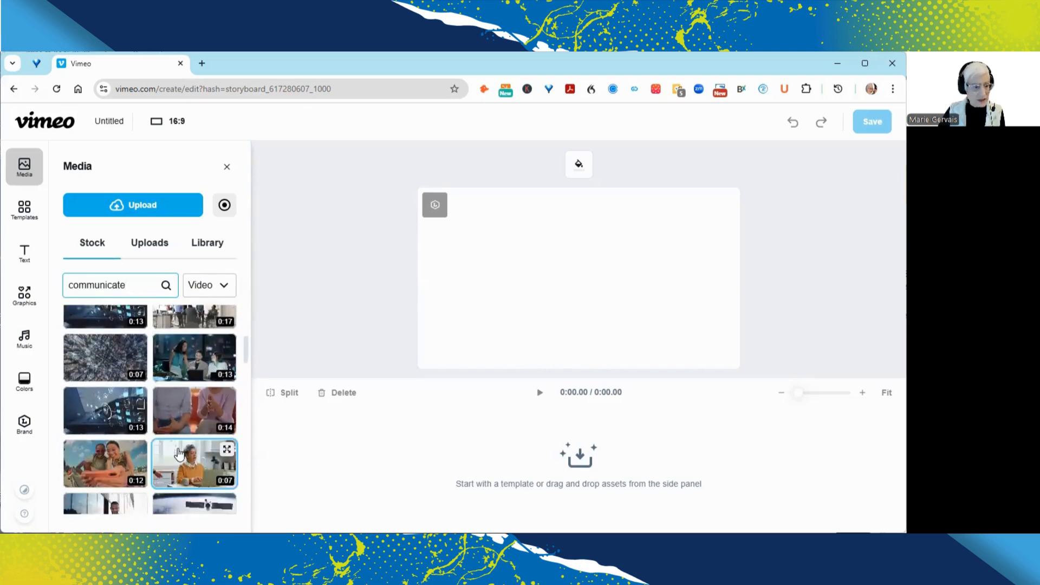
scroll(190, 450, down, 1)
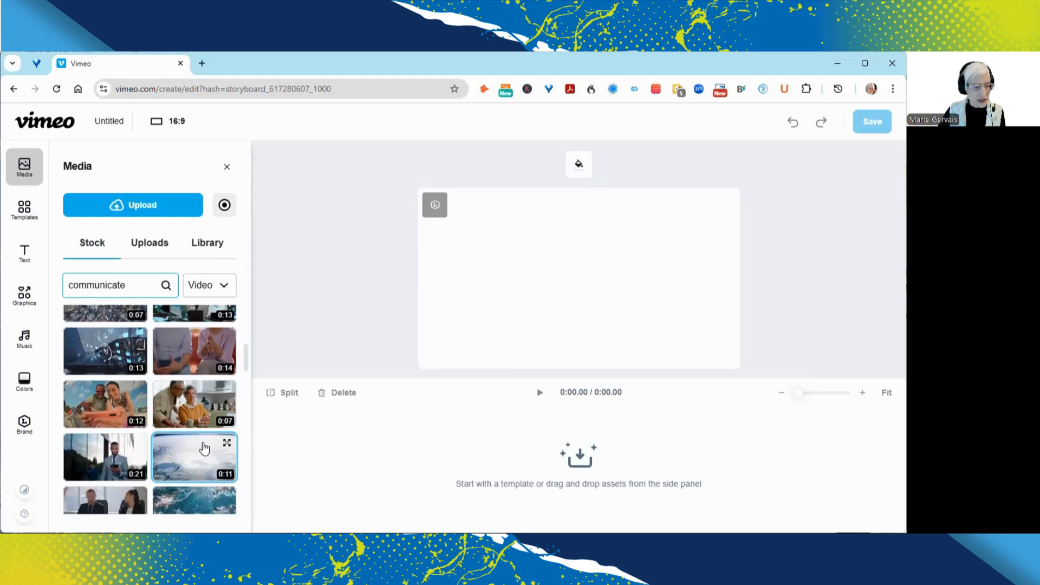
scroll(203, 448, down, 1)
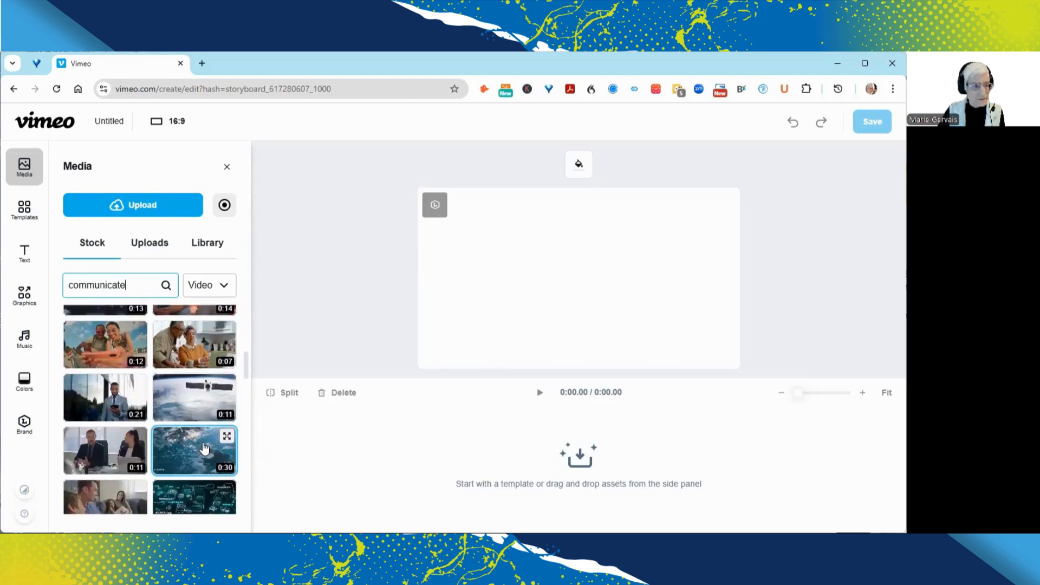
click(210, 343)
drag(210, 344, 465, 208)
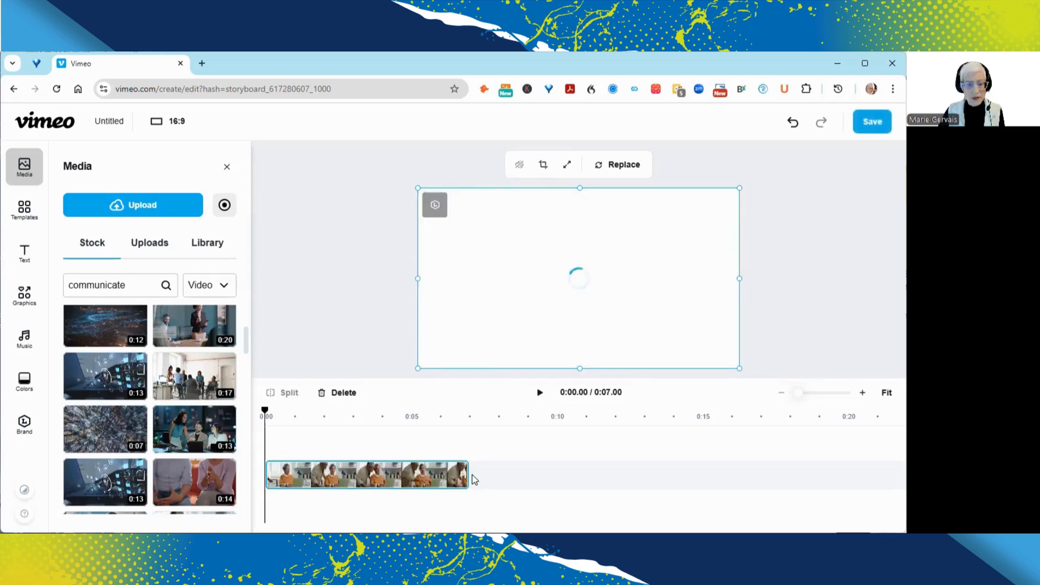
Step: Switch the stock results to images and add the glowing Earth network image right after the first clip
click(476, 480)
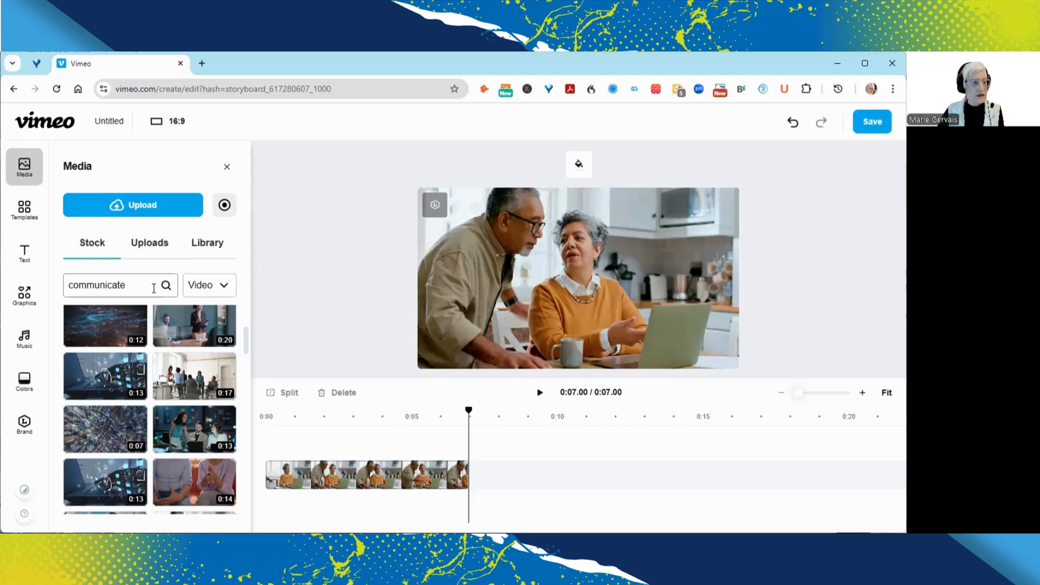
click(222, 286)
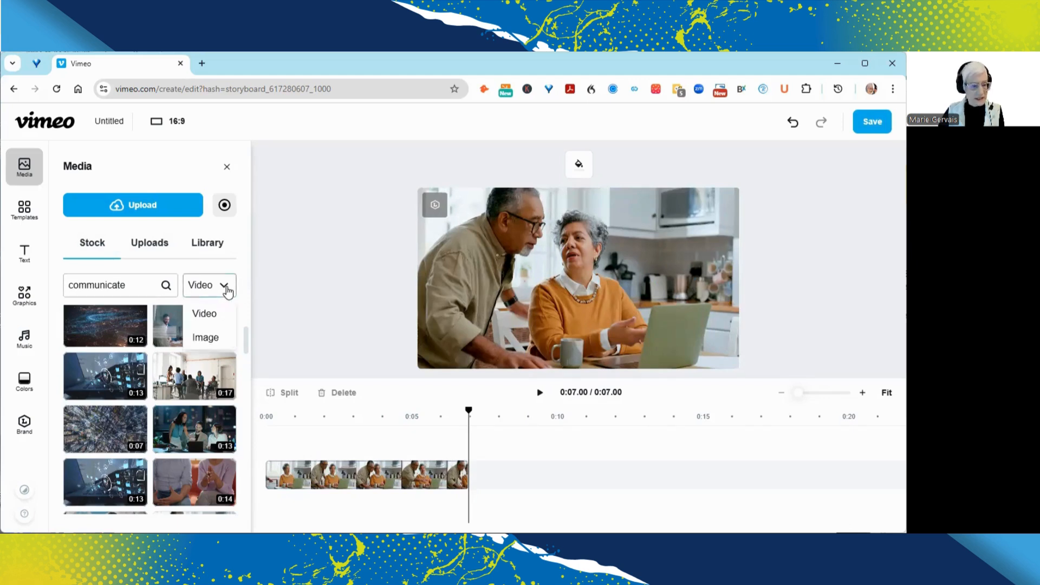
click(220, 334)
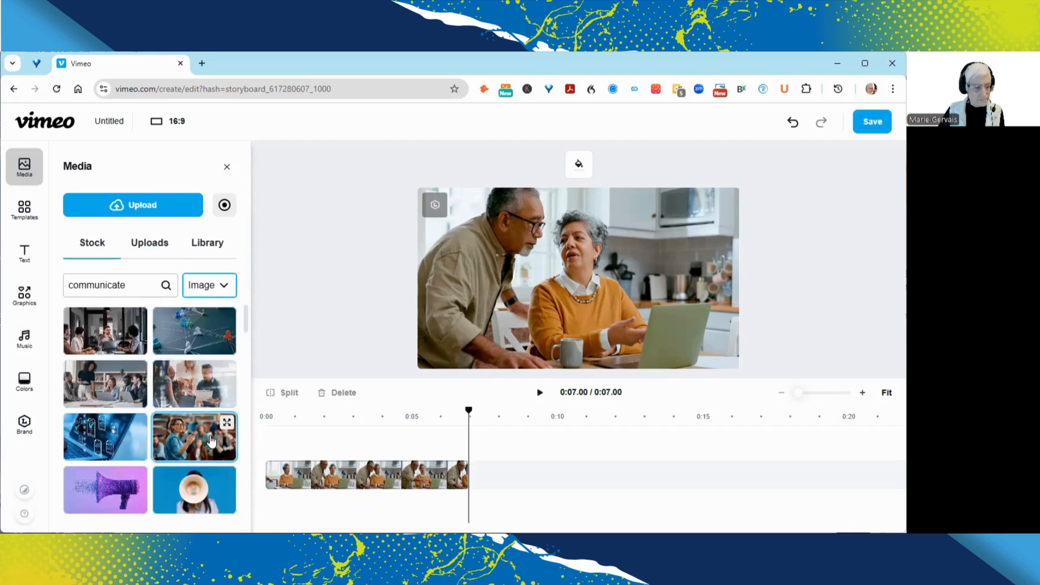
scroll(209, 434, down, 2)
scroll(211, 440, down, 1)
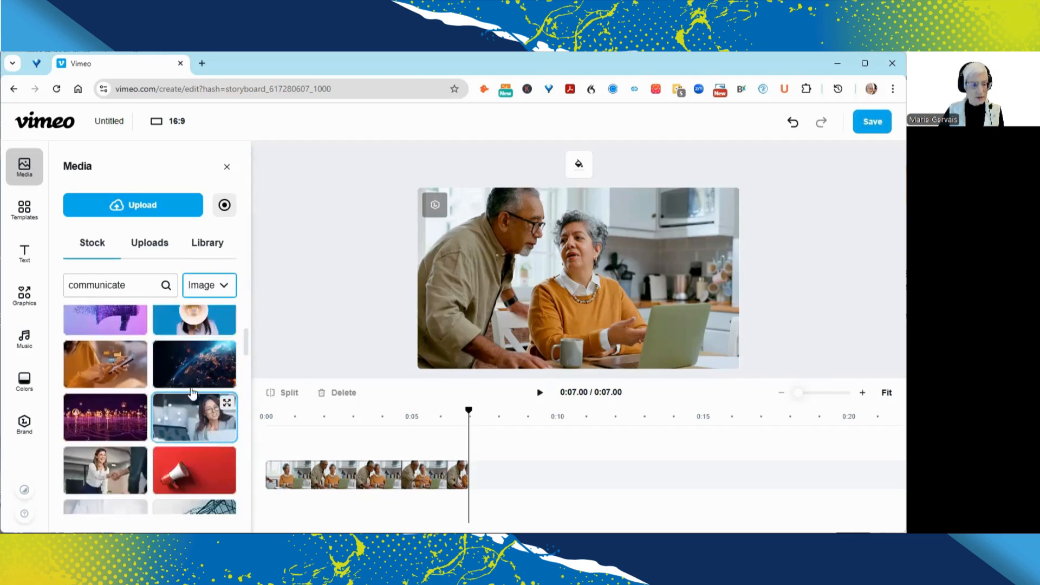
drag(204, 361, 534, 476)
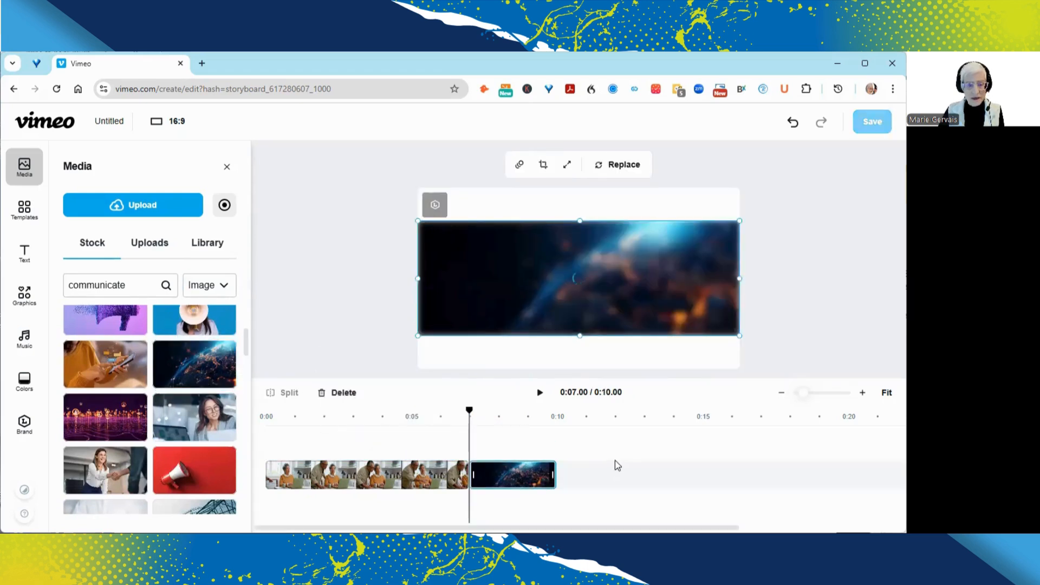
Step: Switch the stock results back to videos and add the 11-second office meeting clip after the Earth image
click(564, 470)
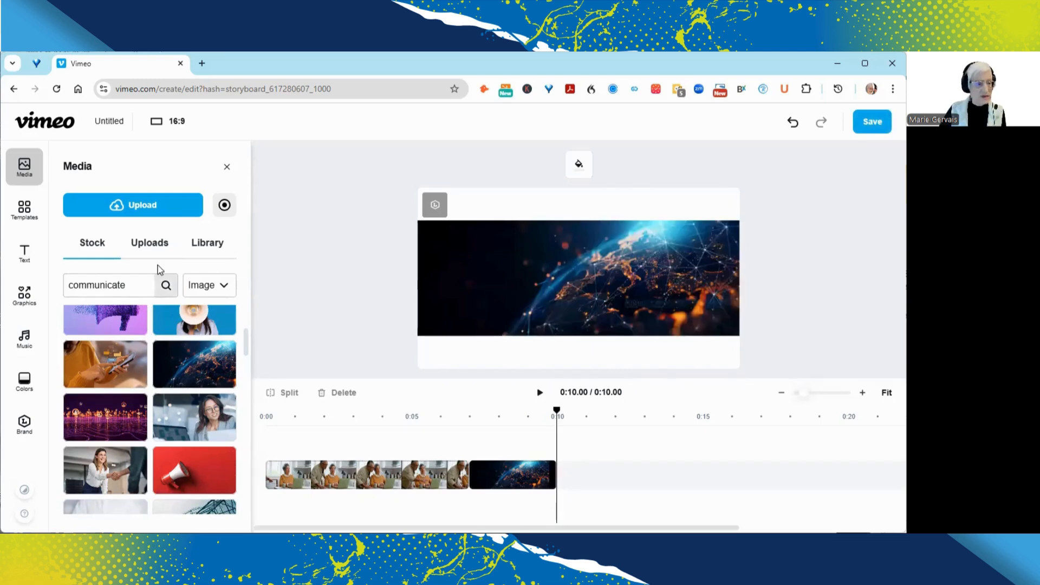
click(214, 290)
click(212, 314)
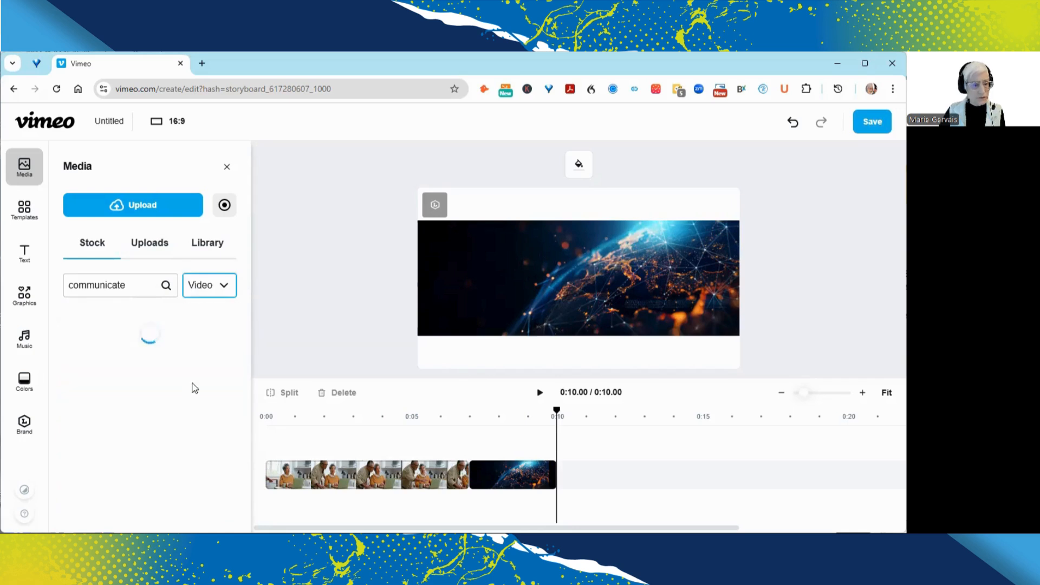
scroll(196, 431, down, 5)
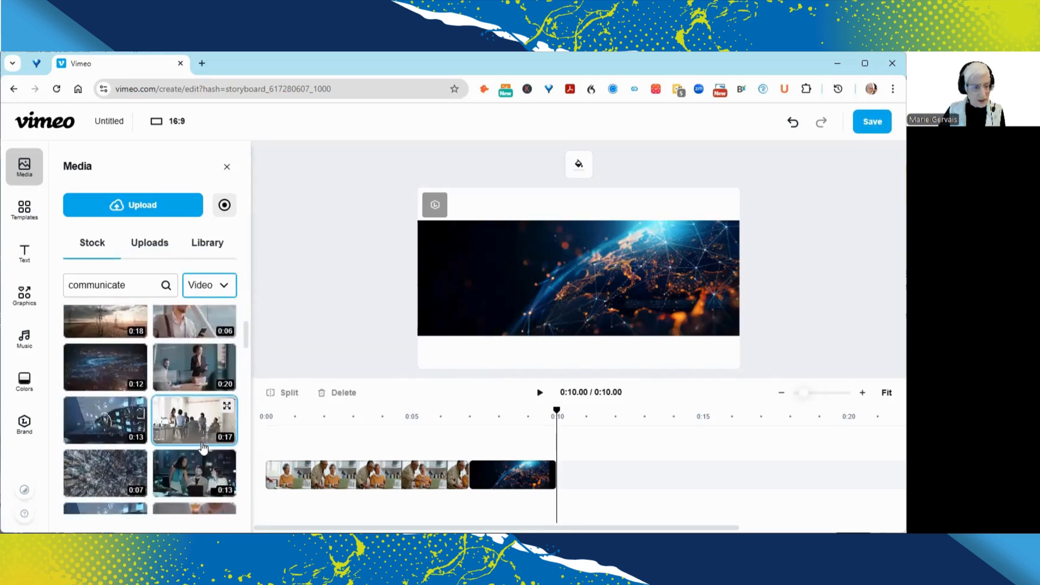
scroll(201, 447, down, 5)
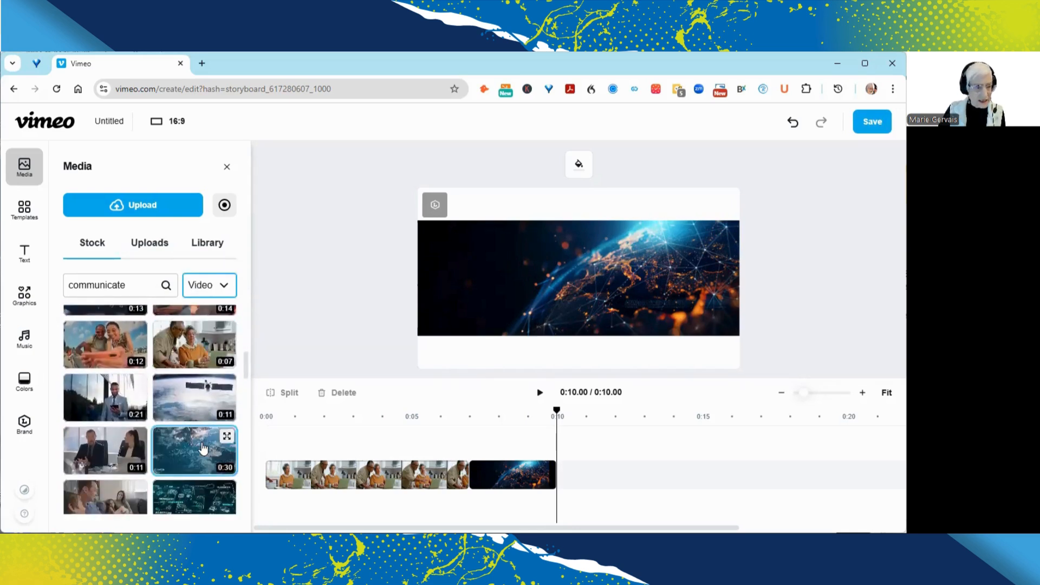
scroll(201, 443, down, 3)
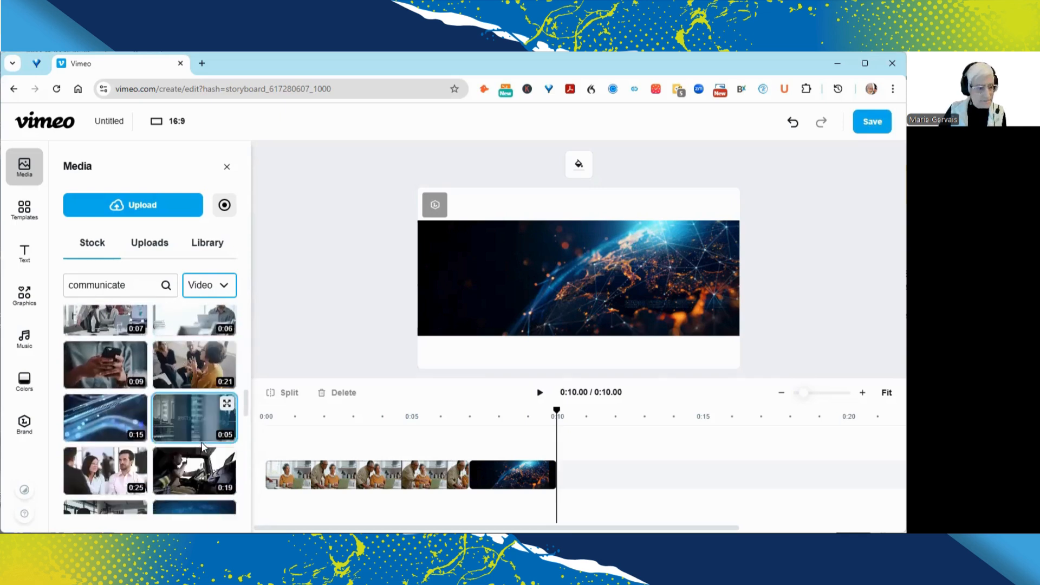
scroll(202, 442, down, 3)
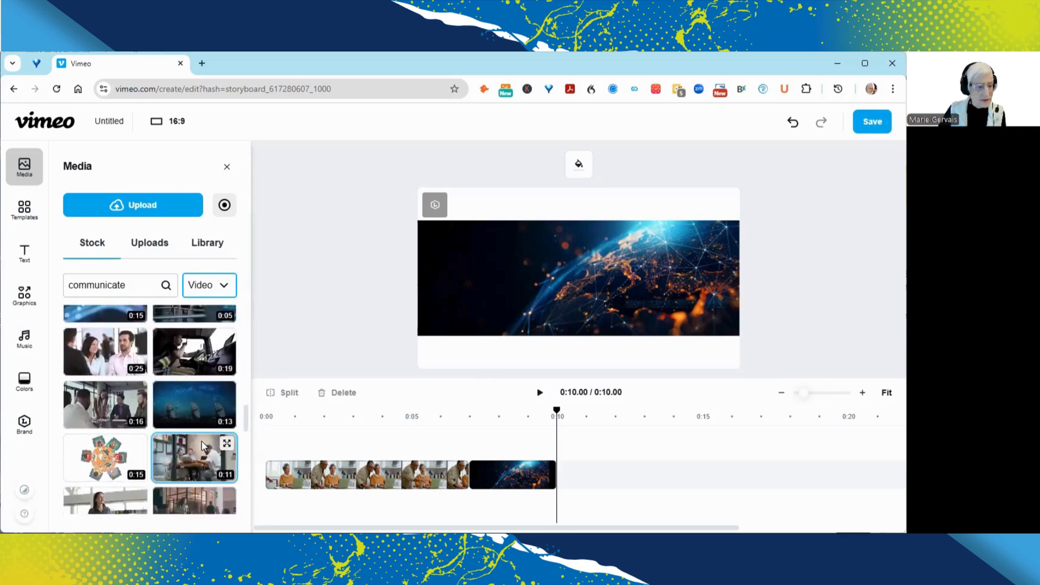
scroll(201, 446, down, 3)
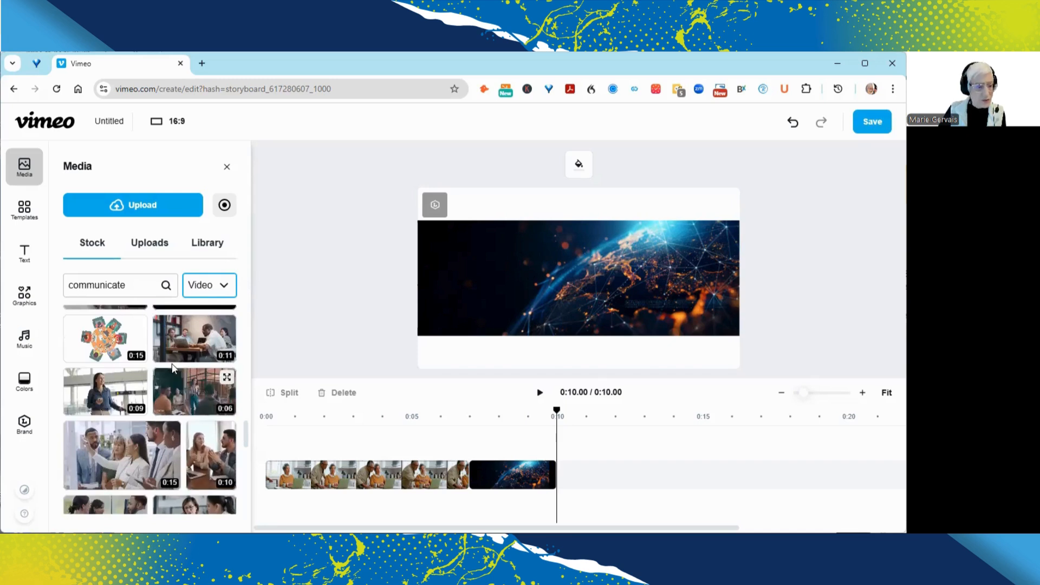
drag(187, 344, 599, 489)
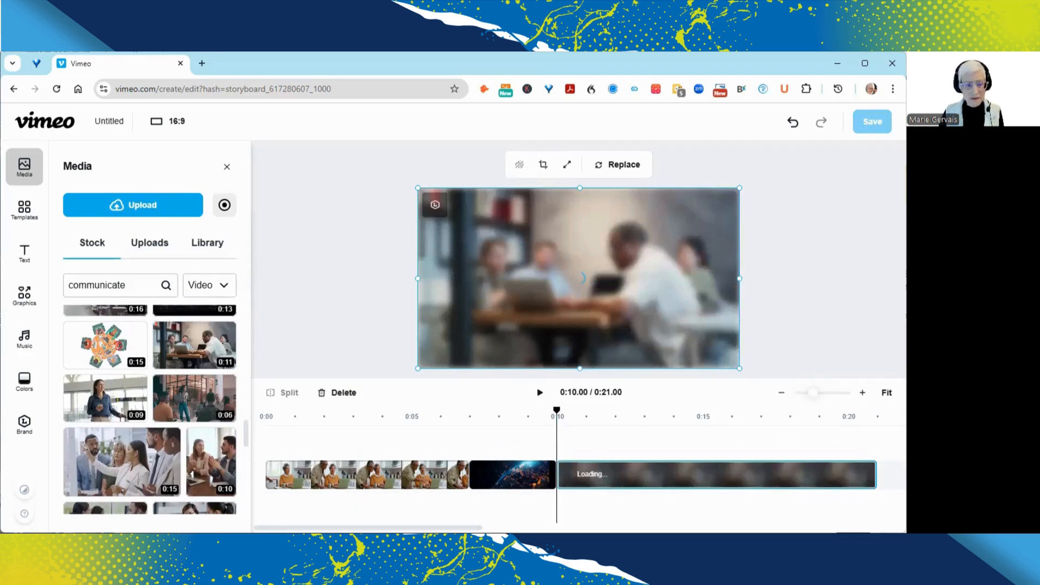
Step: Add a title at the end of the timeline, after the meeting clip, reading "Thanks for watching!" on two lines
click(360, 477)
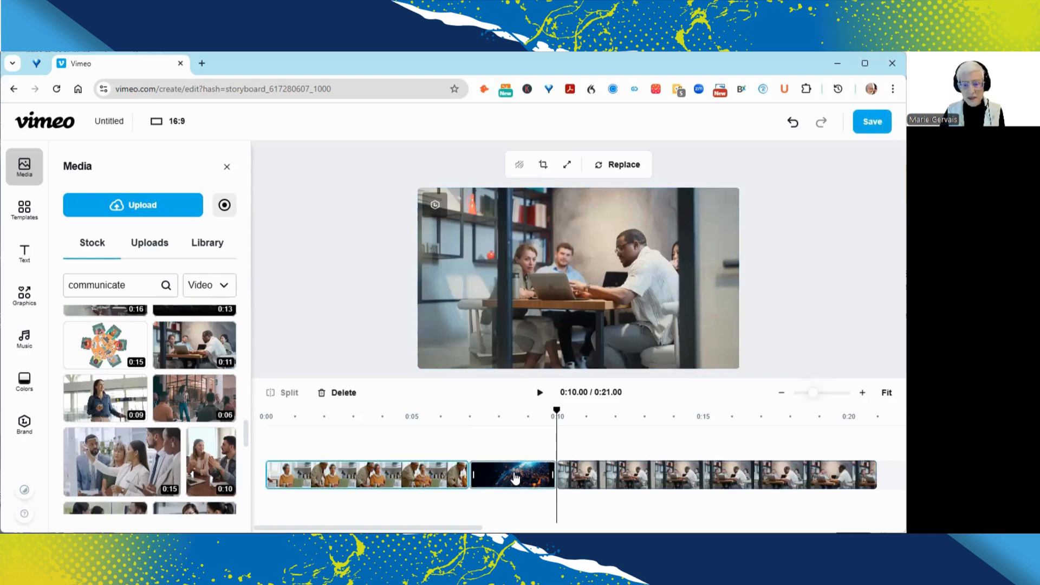
click(882, 476)
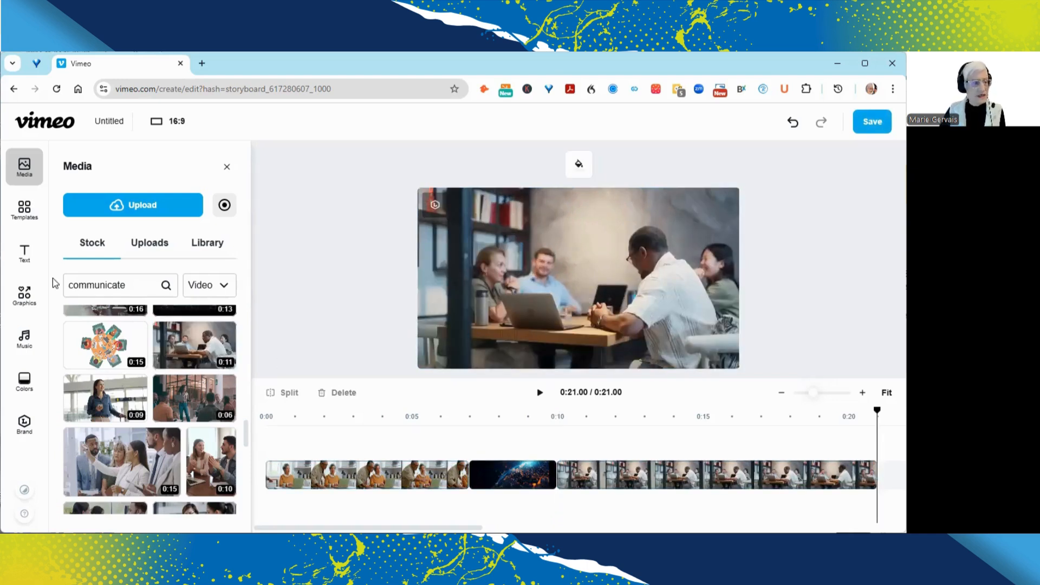
click(24, 252)
click(145, 275)
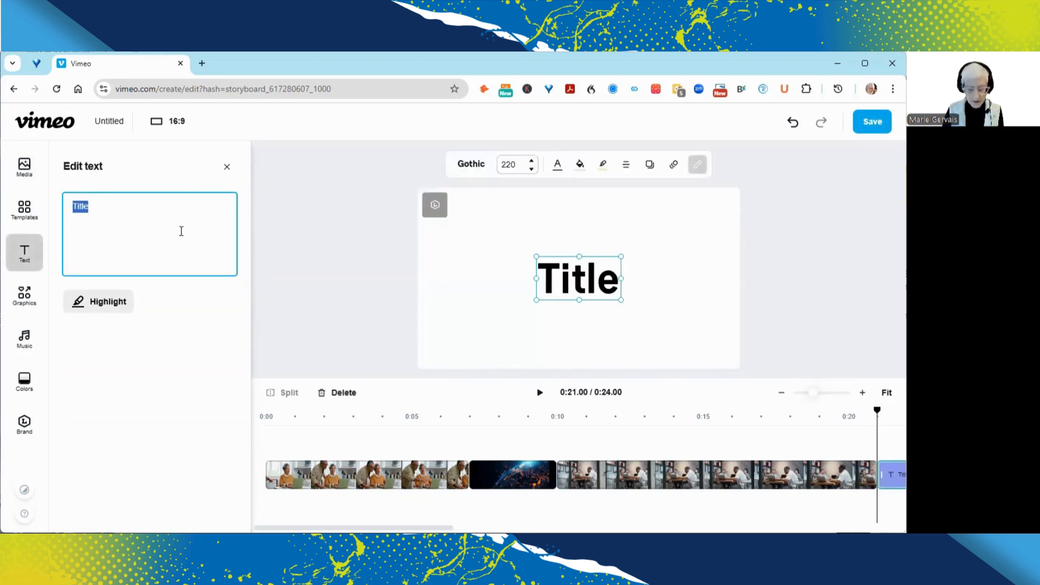
text(Thanks t)
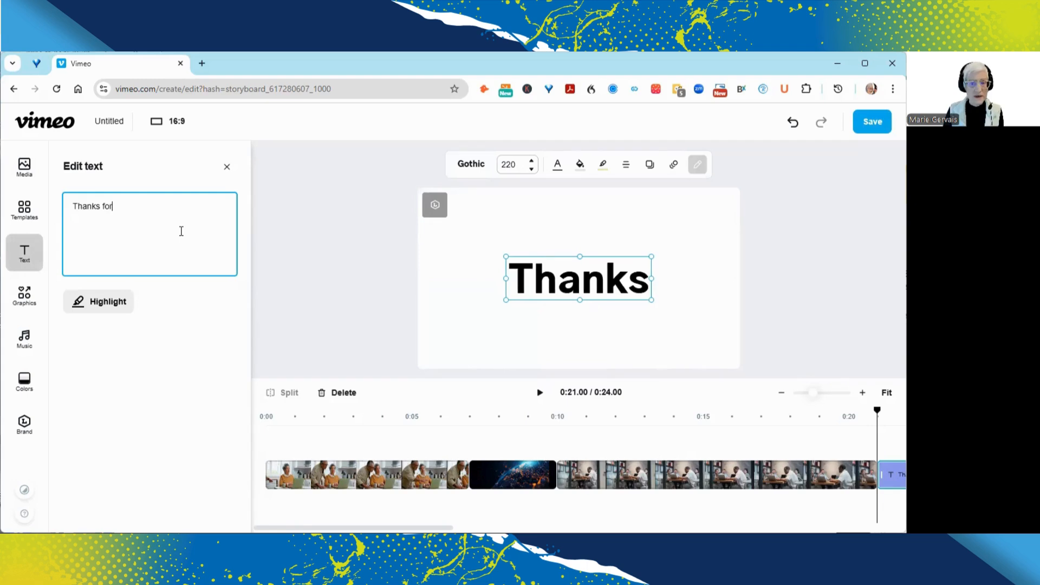
text(or)
key(Return)
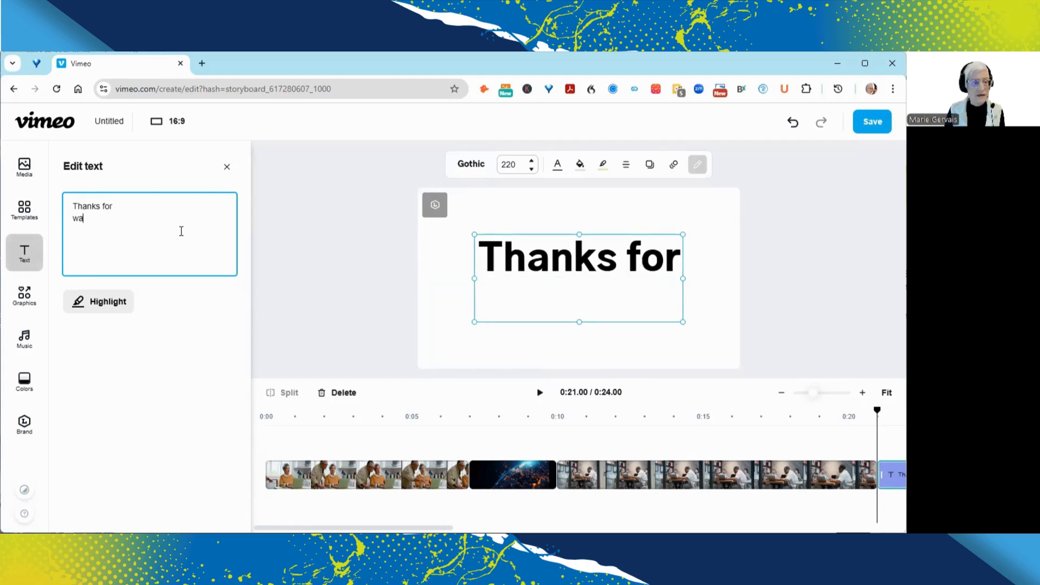
text(watching!@)
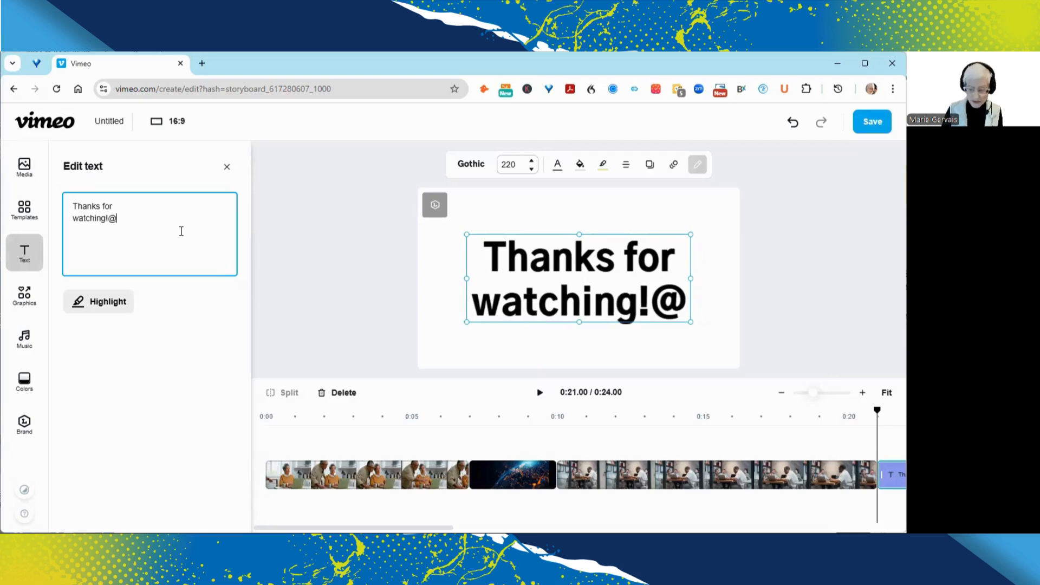
key(BackSpace)
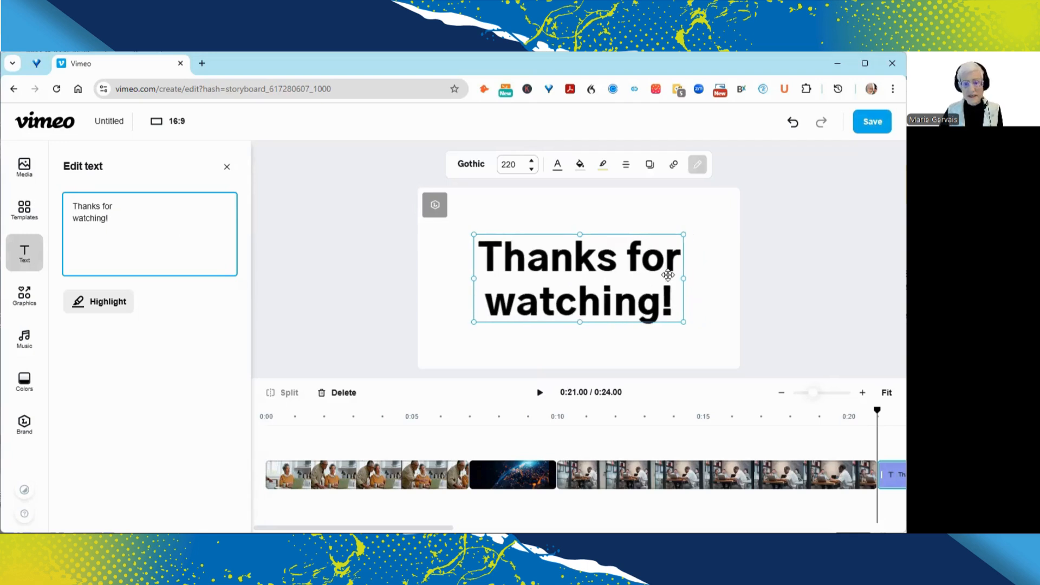
Step: Try a magenta hue for the canvas color behind the closing title
click(657, 216)
click(578, 166)
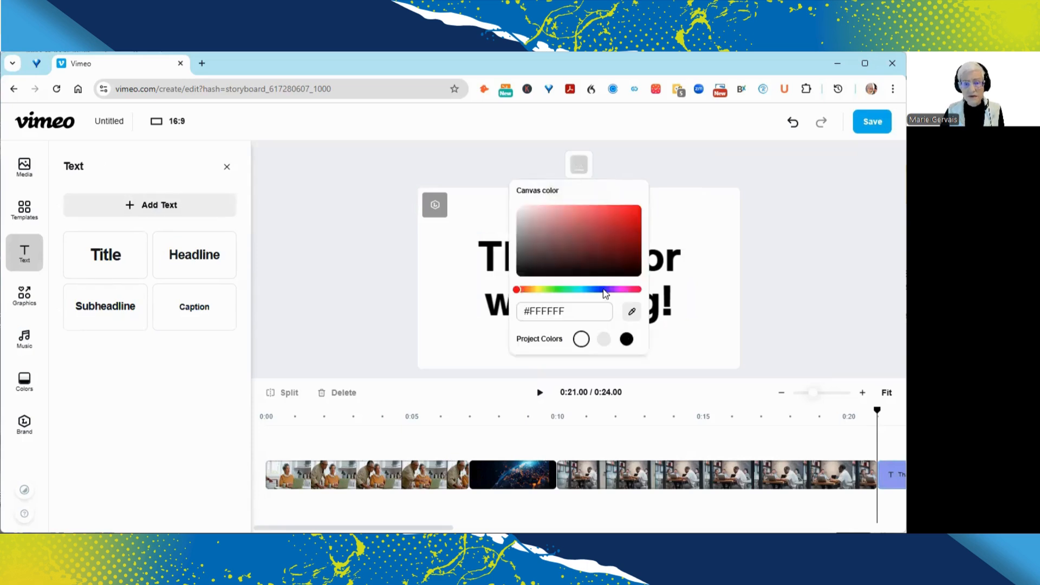
click(623, 290)
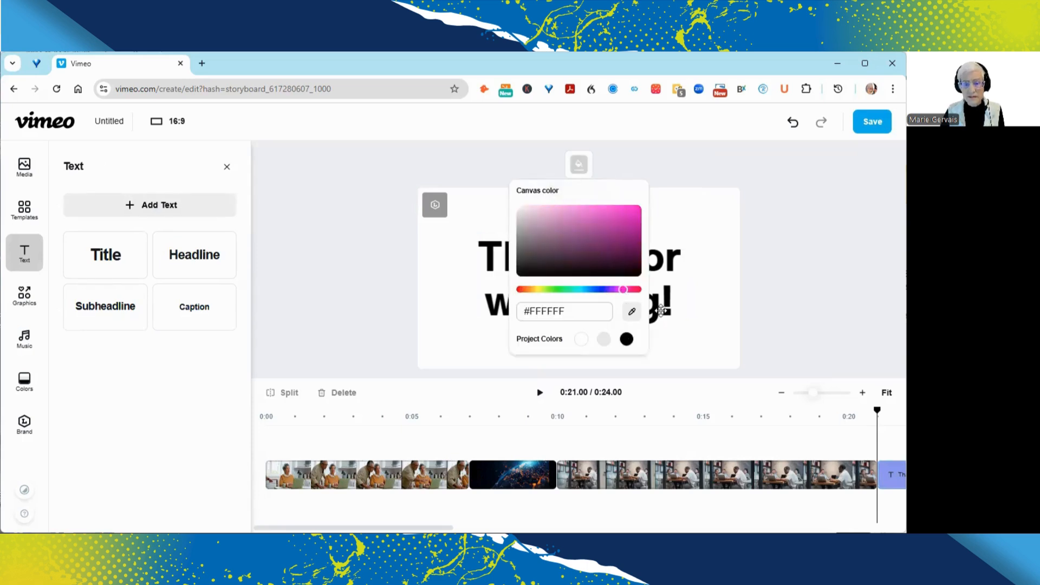
click(723, 301)
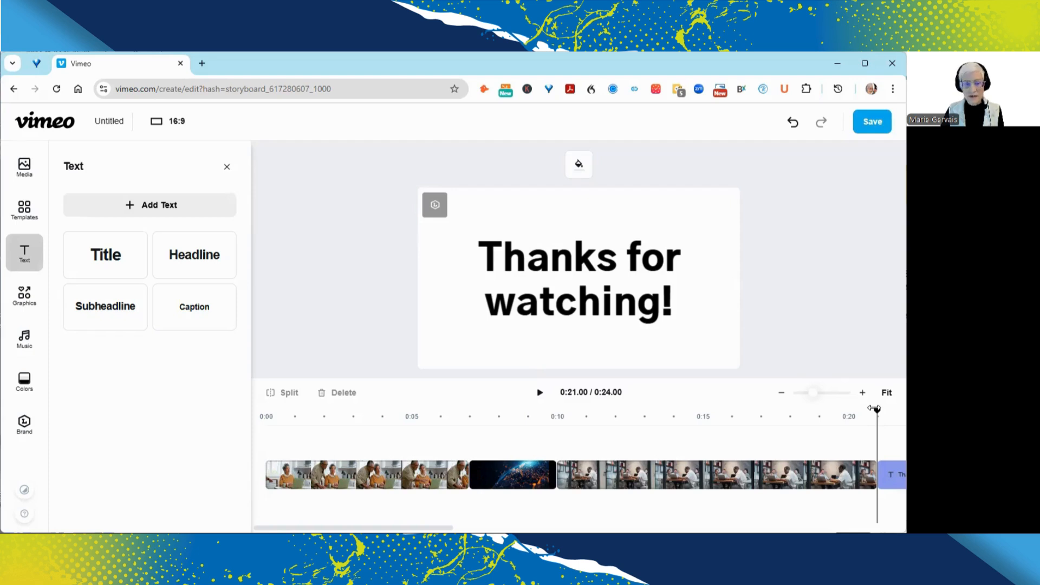
Step: Play back the assembled video from the beginning of the timeline
drag(874, 409, 193, 425)
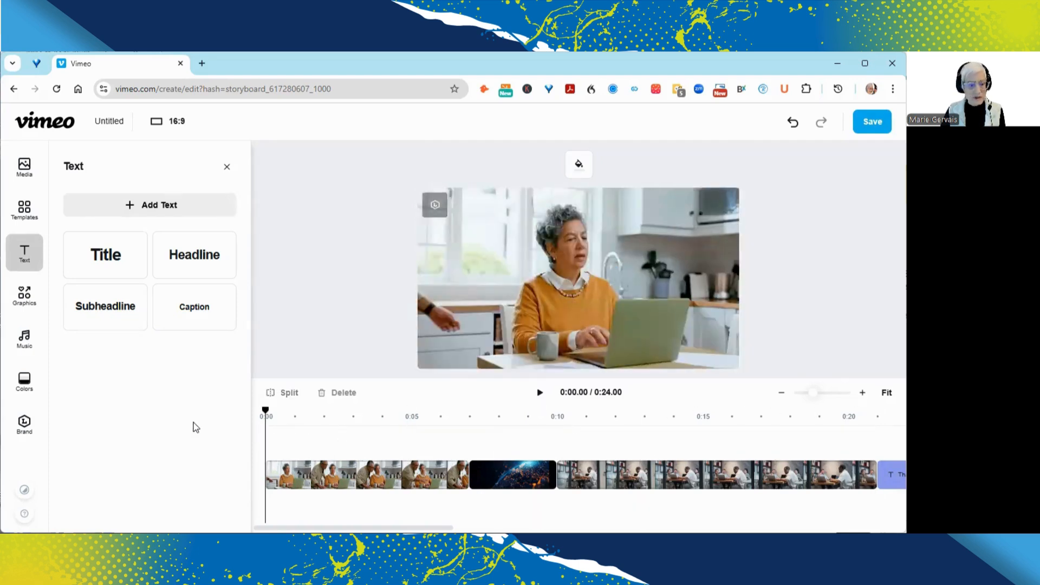
click(540, 393)
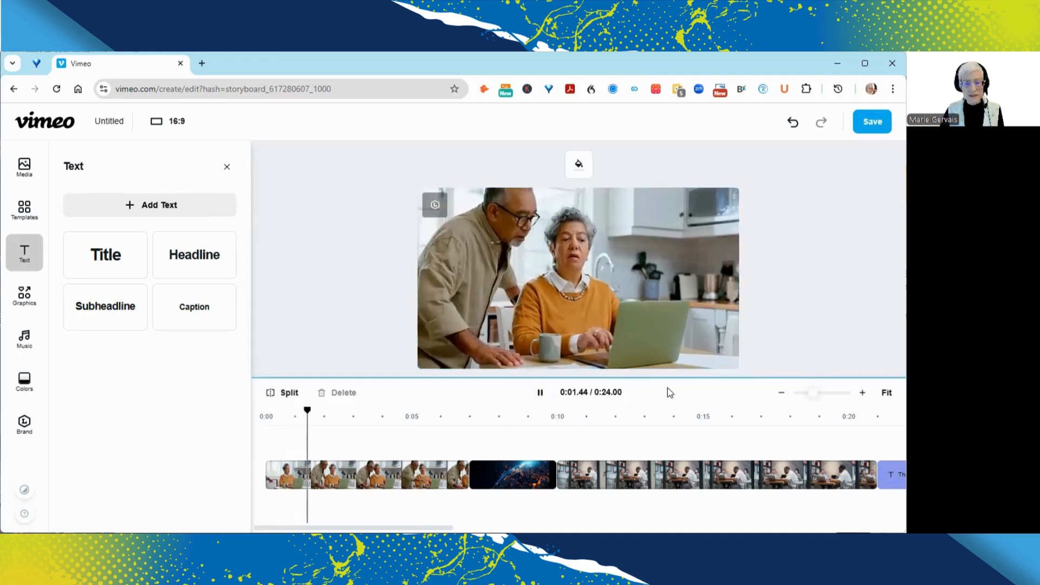